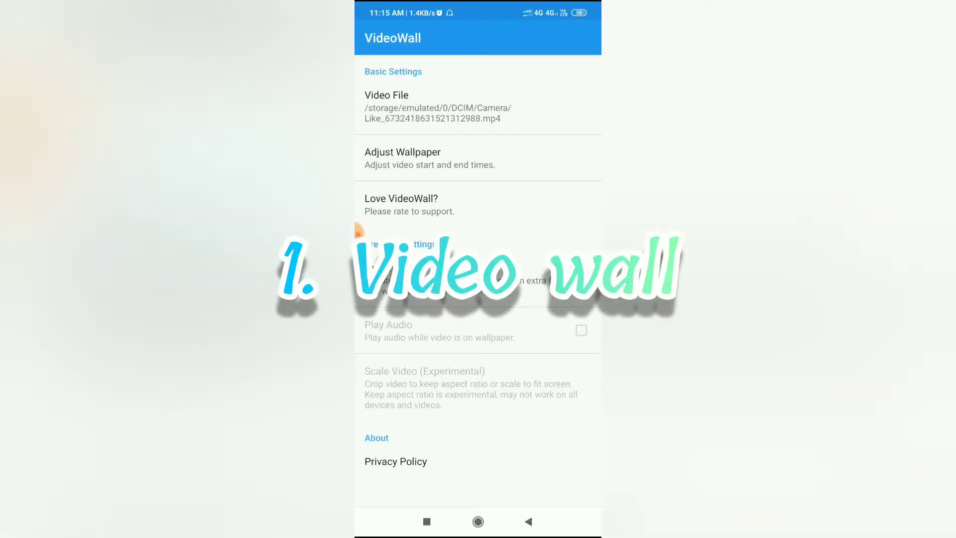
Return to VideoWall's settings and browse the Recent videos in the Video File picker
left_click(529, 522)
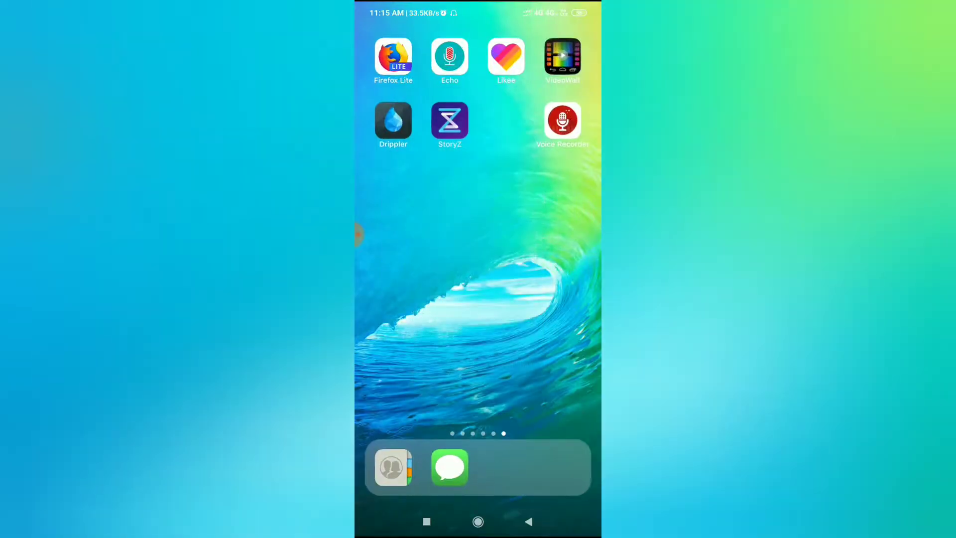
left_click(563, 55)
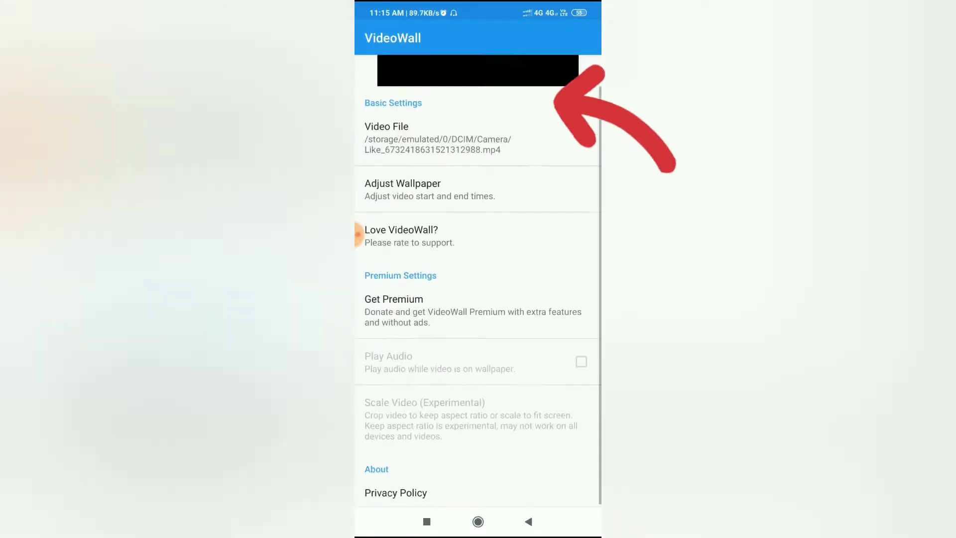
left_click(434, 137)
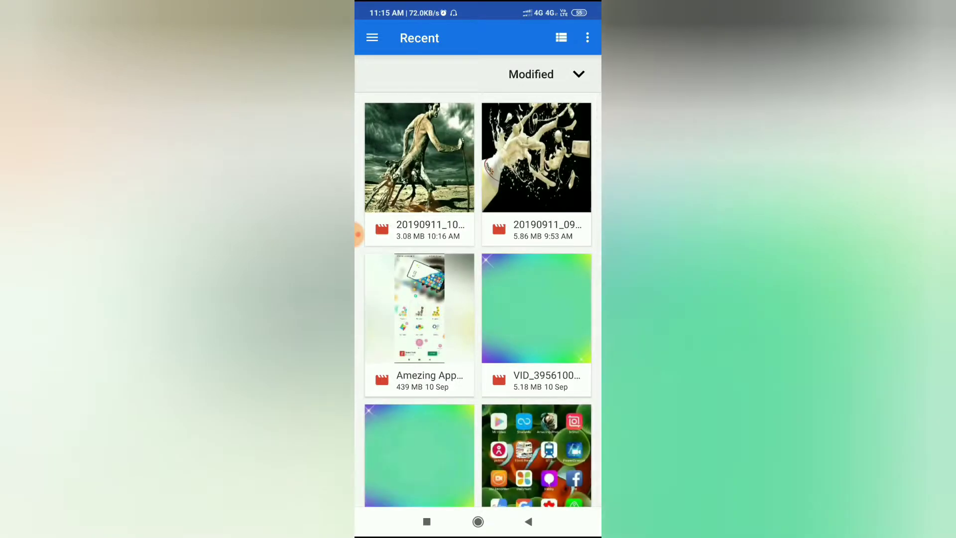
scroll(478, 299, "down", 3)
scroll(478, 299, "up", 3)
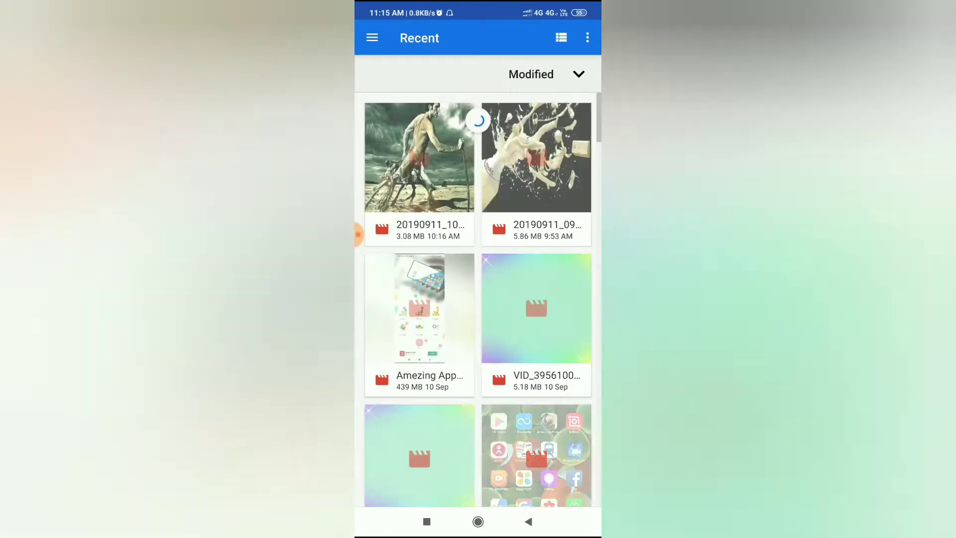
scroll(478, 299, "down", 2)
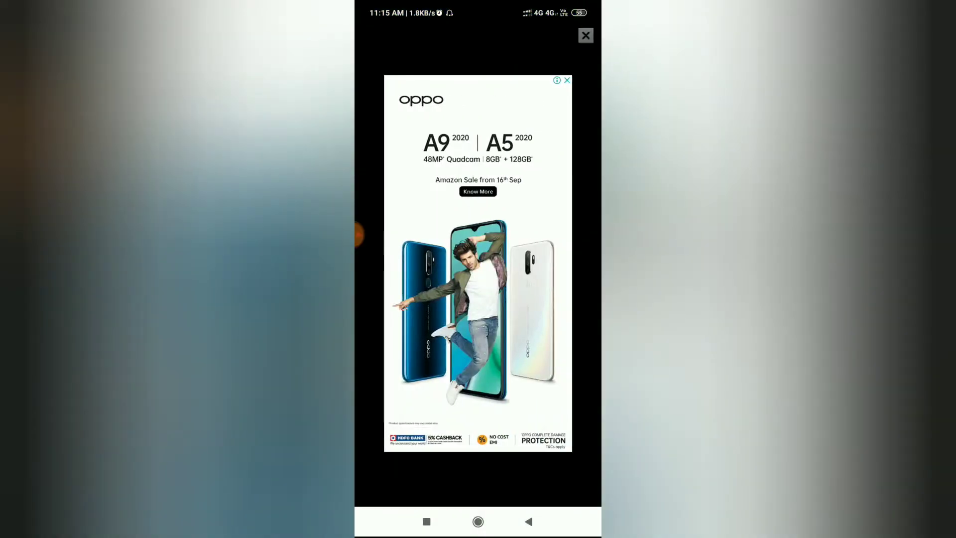
Dismiss the advertisement and accept the video's start and end times
left_click(586, 35)
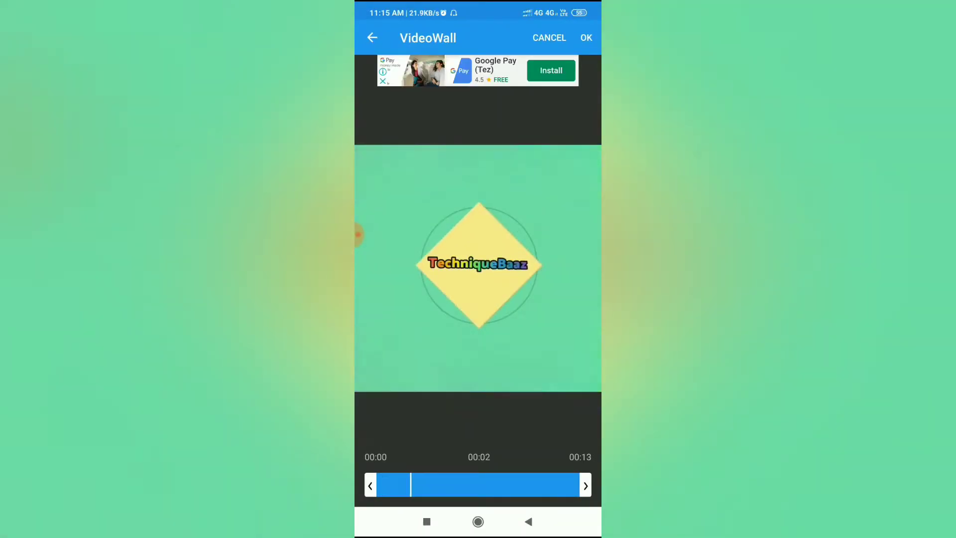
left_click(586, 37)
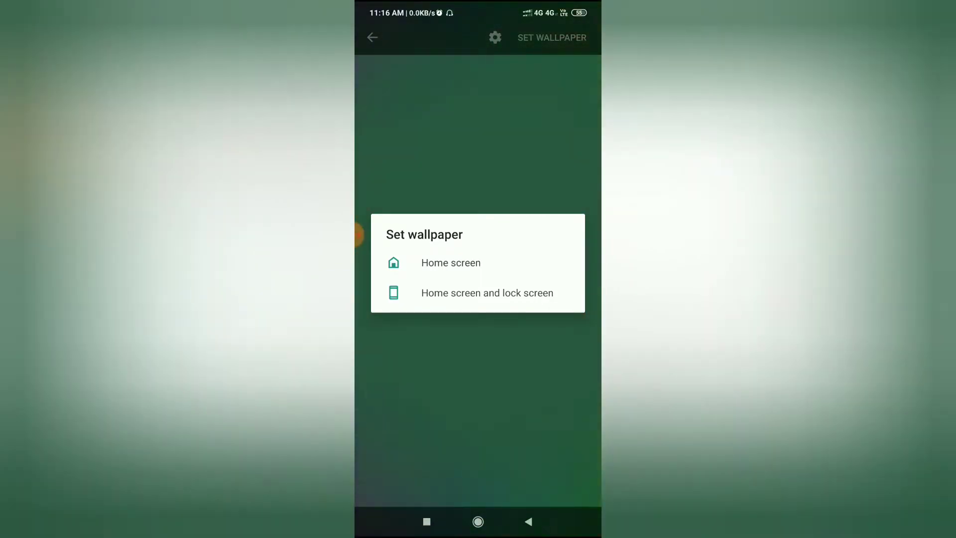
Set the video as the Home screen live wallpaper and swipe through the home pages
left_click(478, 263)
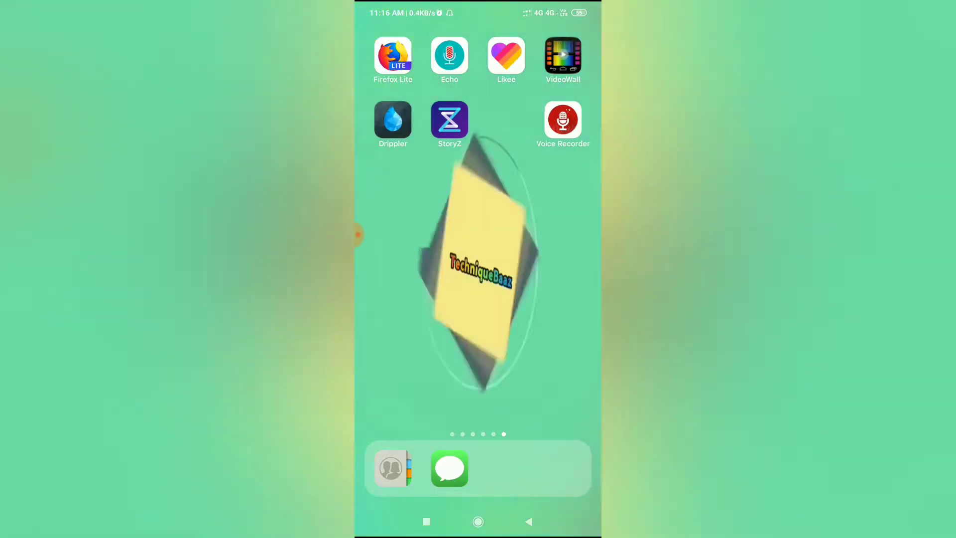
left_click_drag(399, 298, 573, 299)
mouse_move(399, 299)
left_mouse_down()
mouse_move(573, 299)
mouse_move(398, 299)
left_mouse_up()
mouse_move(572, 299)
left_mouse_down()
mouse_move(399, 299)
mouse_move(573, 299)
left_mouse_up()
mouse_move(399, 299)
left_mouse_down()
mouse_move(572, 299)
mouse_move(399, 299)
left_mouse_up()
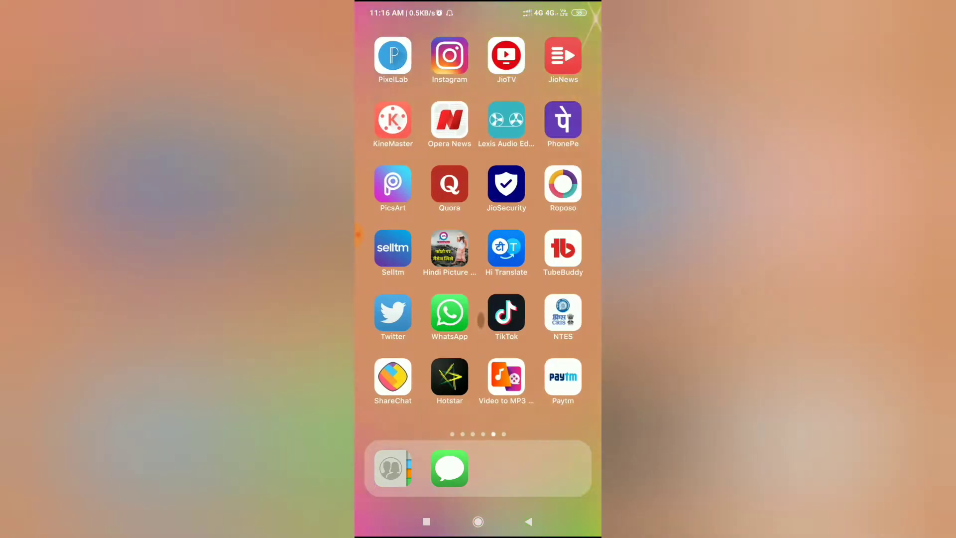
left_click_drag(573, 299, 398, 298)
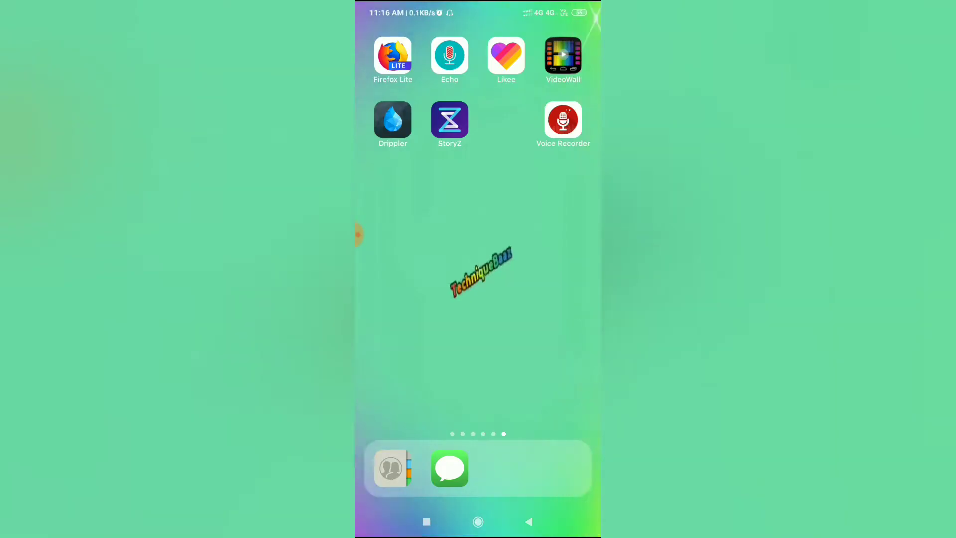
Launch StoryZ from its home screen icon
left_click(360, 234)
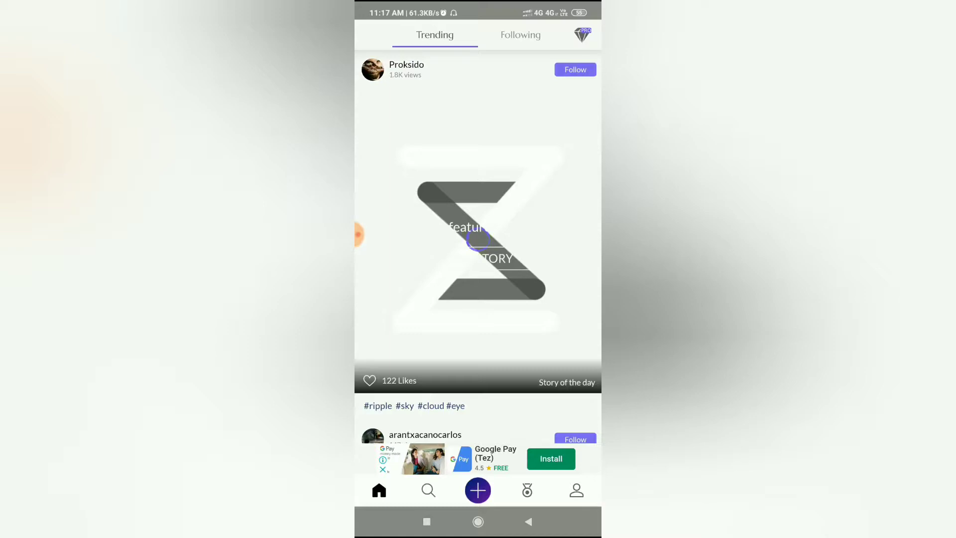
Scroll the Trending feed and start creating a new story
left_click_drag(478, 239, 478, 178)
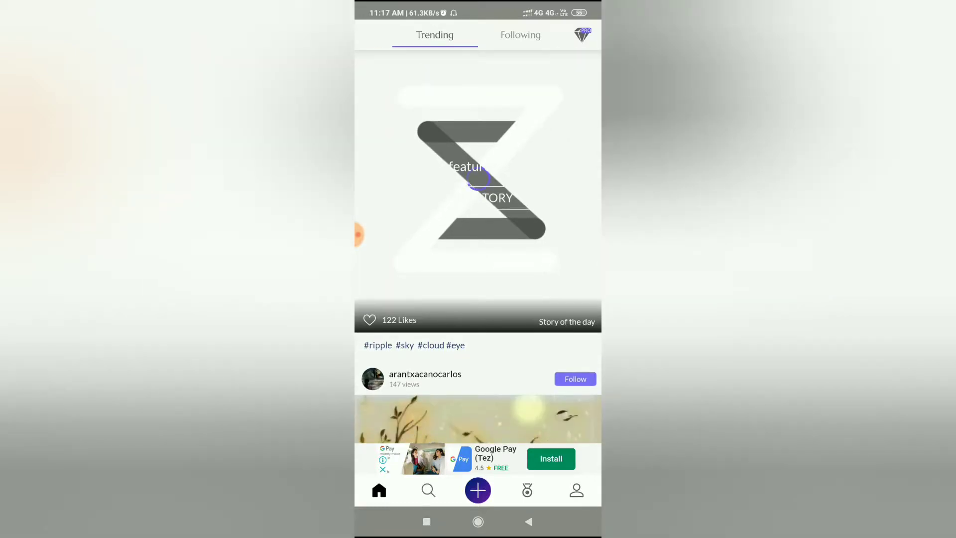
left_click(478, 491)
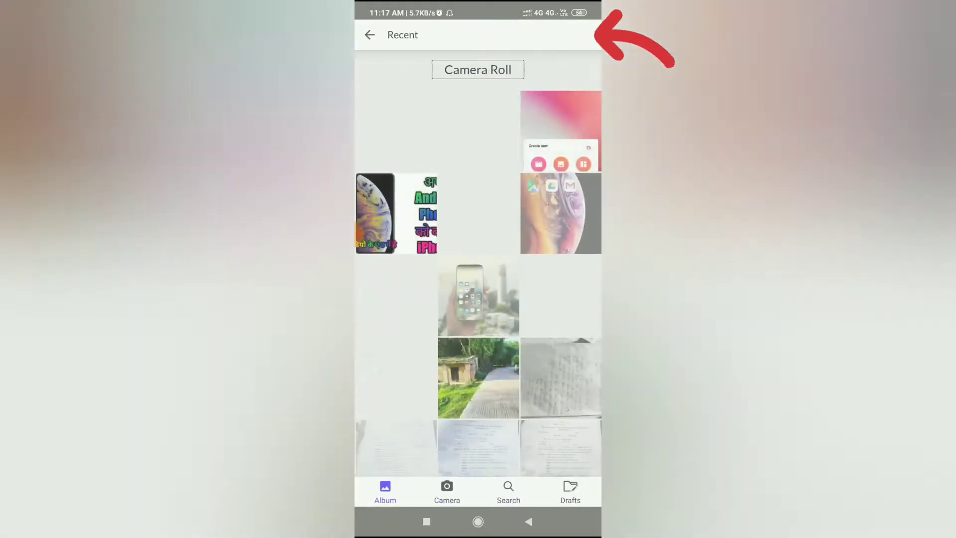
Choose the house-and-road photo and confirm the crop at full size
scroll(479, 278, "down", 5)
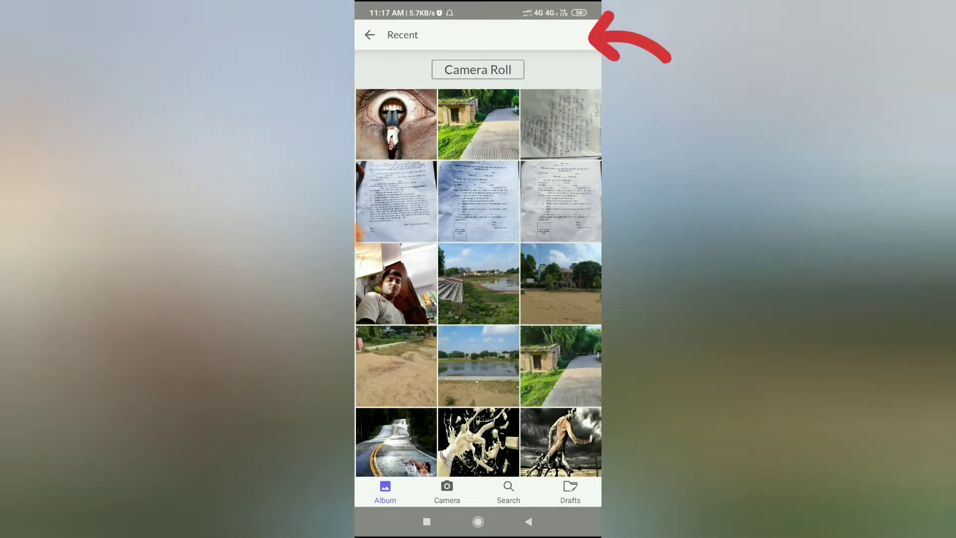
scroll(478, 279, "up", 3)
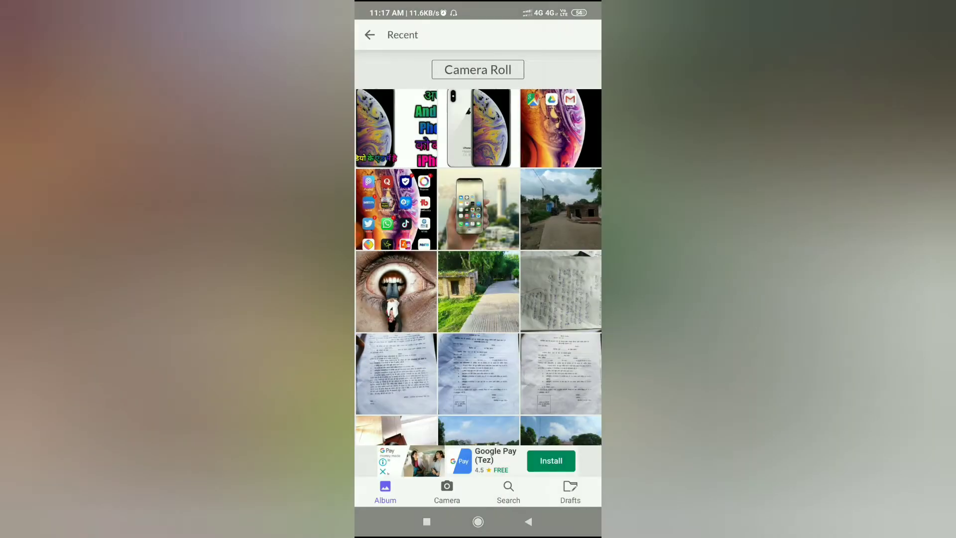
left_click(479, 291)
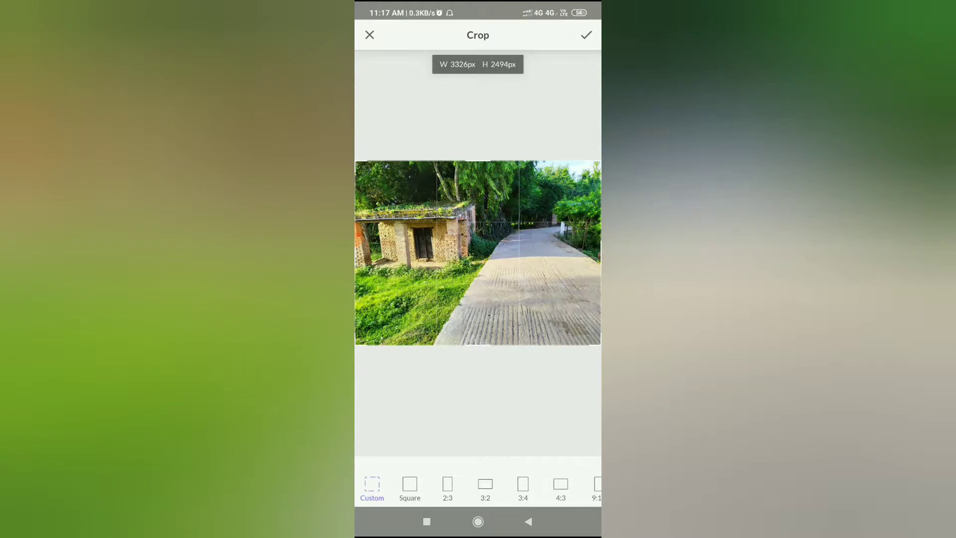
left_click(586, 34)
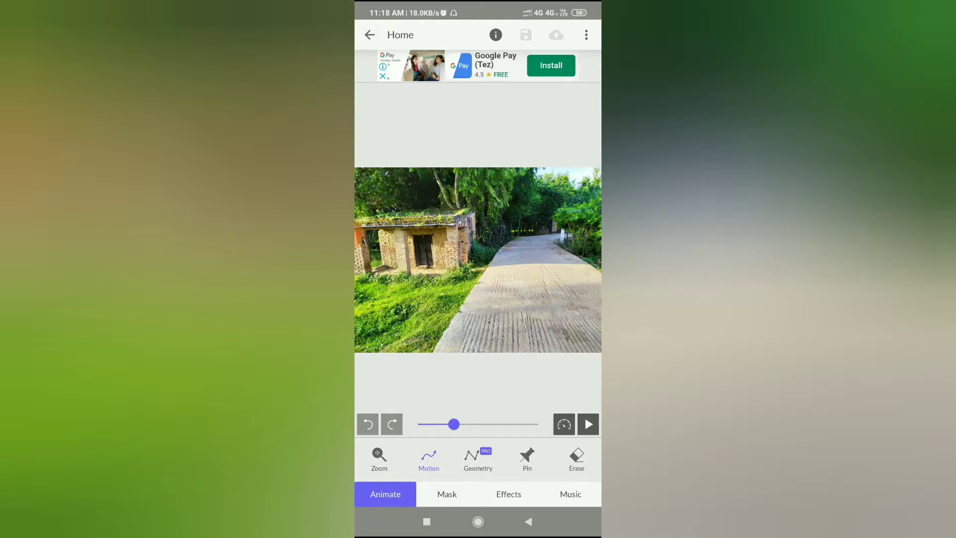
Zoom in, undo a stray arrow, and draw three motion paths down the road
left_click_drag(531, 233, 521, 222)
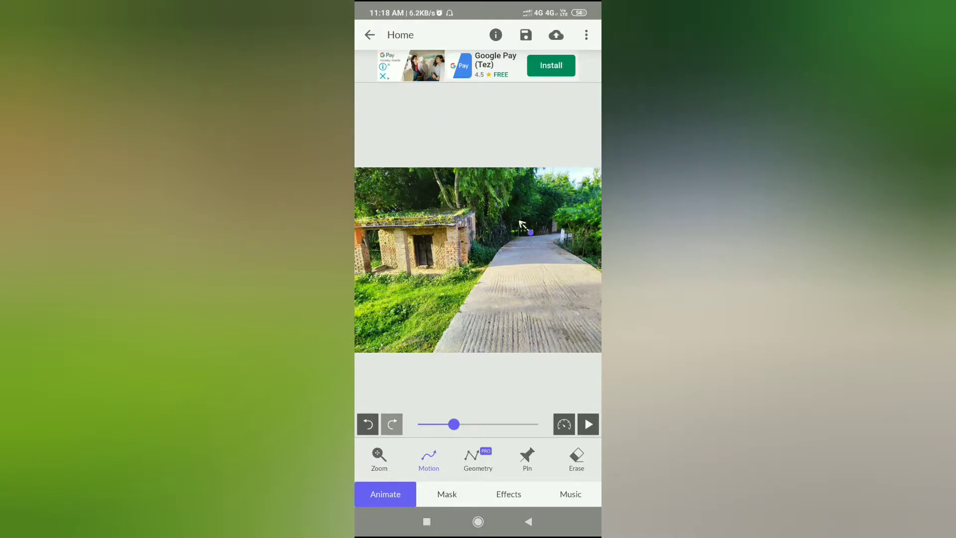
left_click(379, 459)
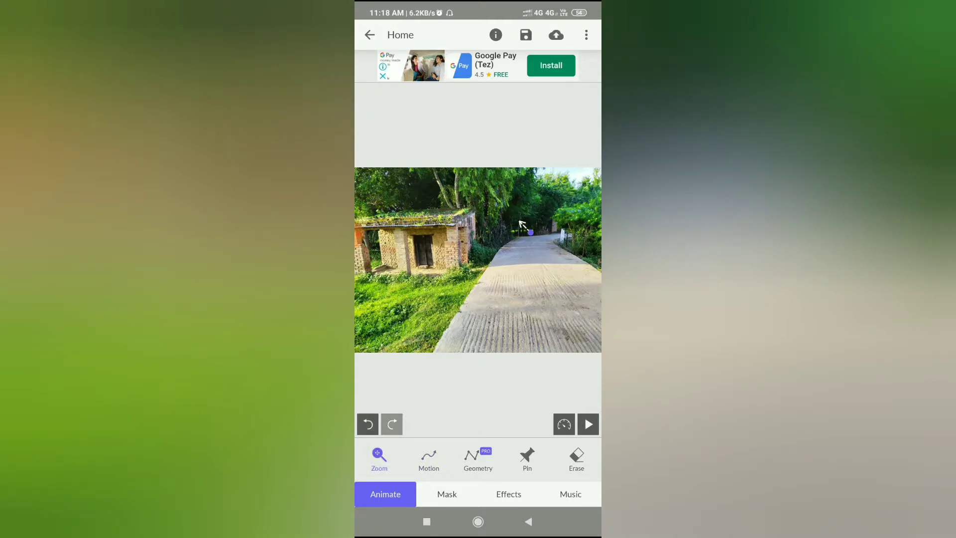
scroll(478, 259, "up", 5)
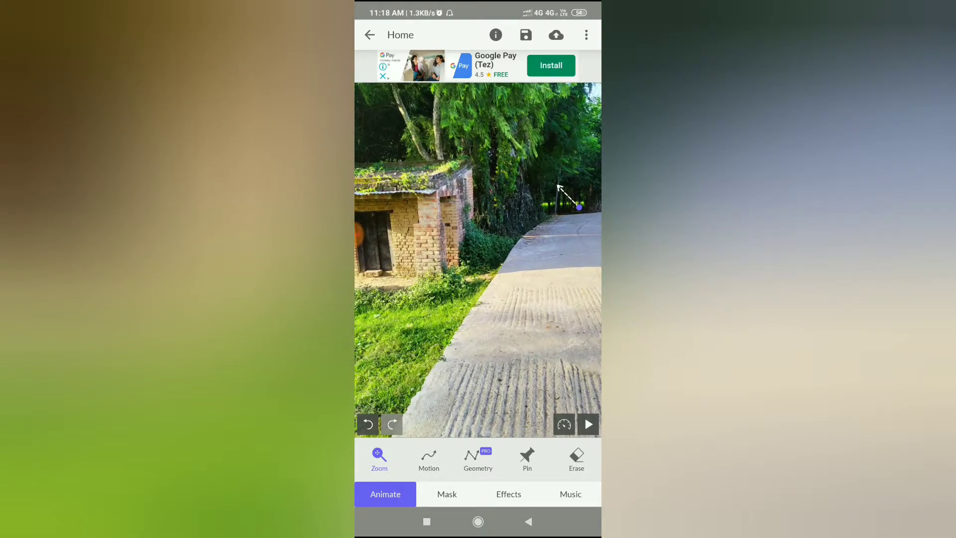
left_click(429, 459)
left_click(368, 424)
mouse_move(559, 217)
left_mouse_down()
mouse_move(500, 291)
mouse_move(434, 411)
left_mouse_up()
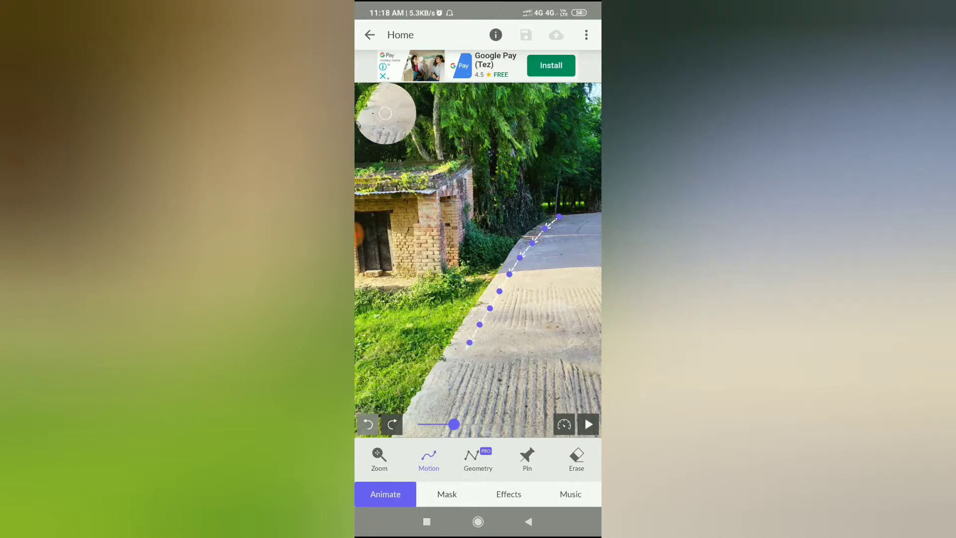
left_click_drag(576, 217, 495, 412)
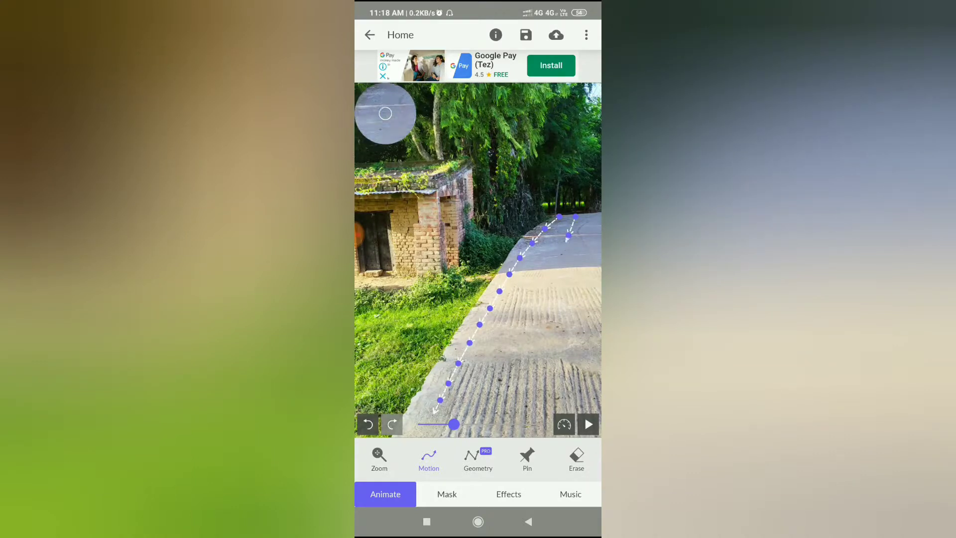
left_click_drag(593, 235, 553, 409)
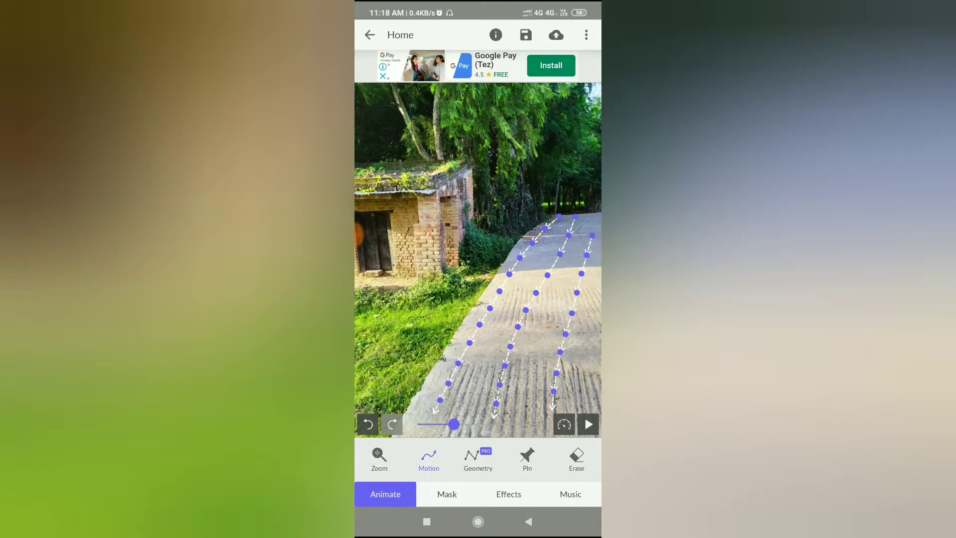
Pan the photo and add two more motion paths, one along the road's right edge
left_click(379, 458)
scroll(478, 259, "down", 3)
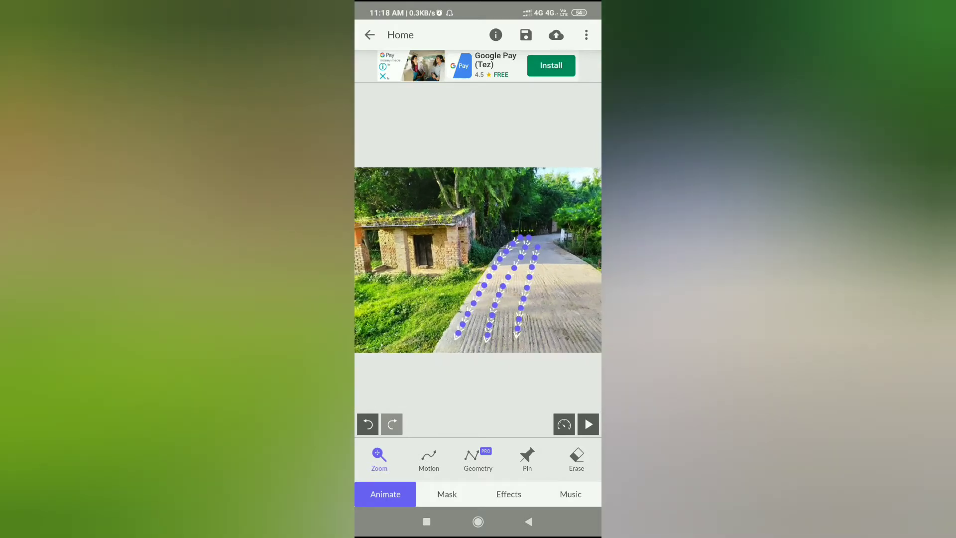
left_click_drag(478, 259, 392, 286)
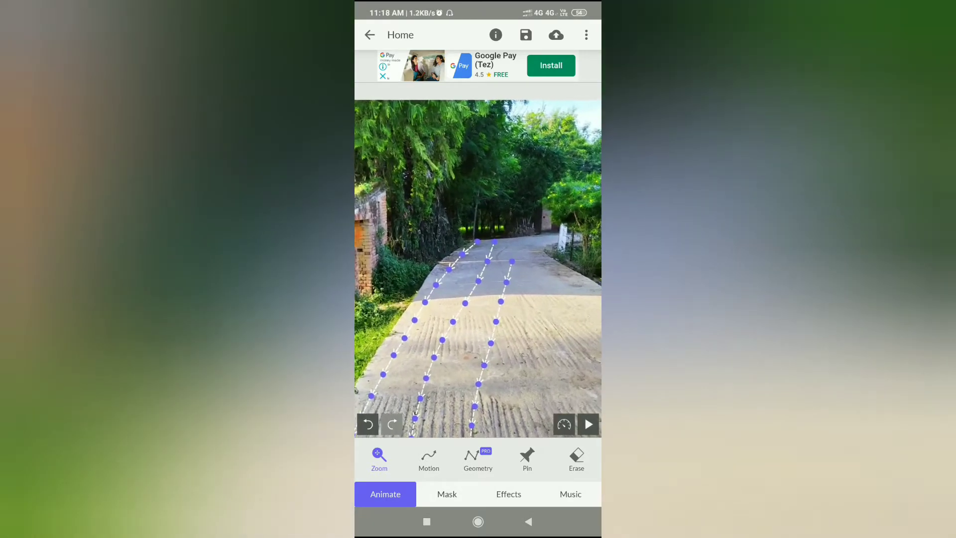
scroll(471, 287, "down", 2)
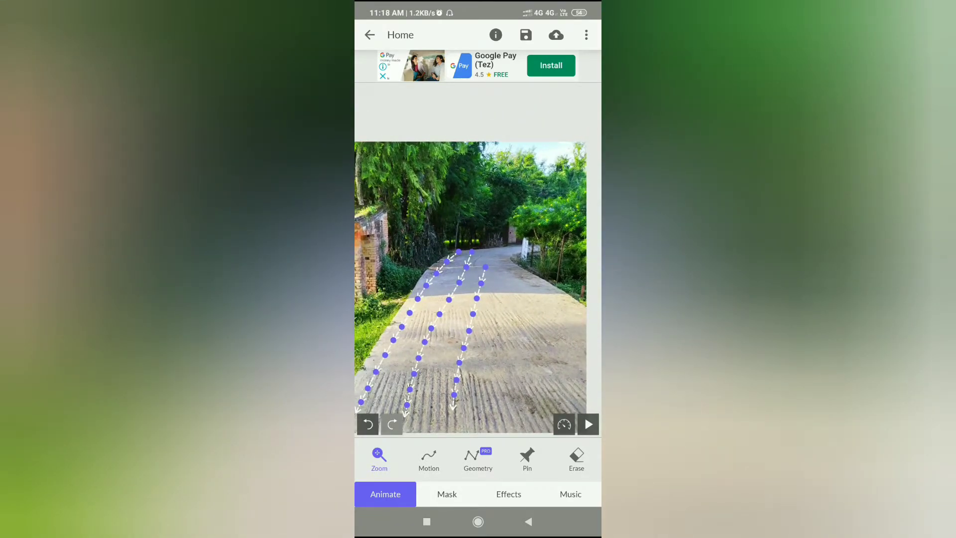
left_click(429, 457)
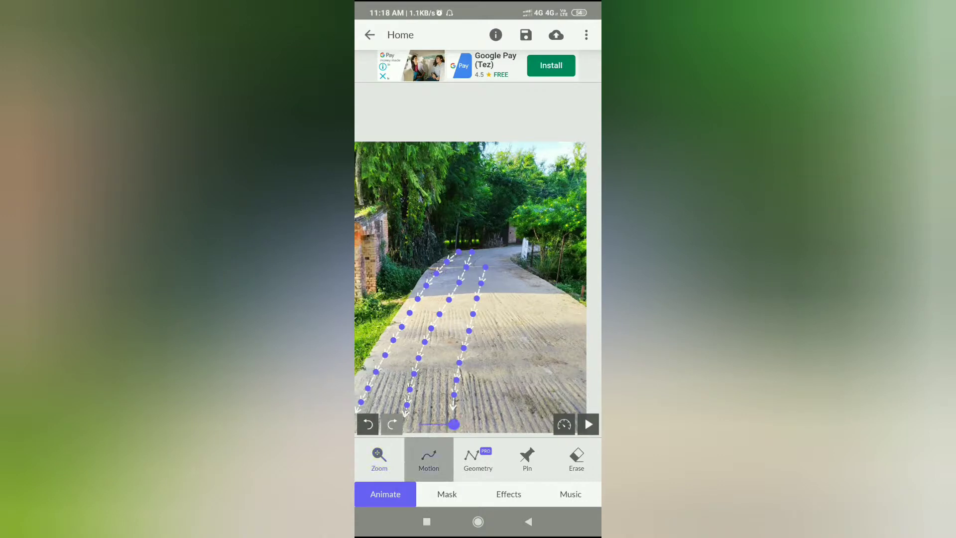
left_click_drag(509, 257, 534, 411)
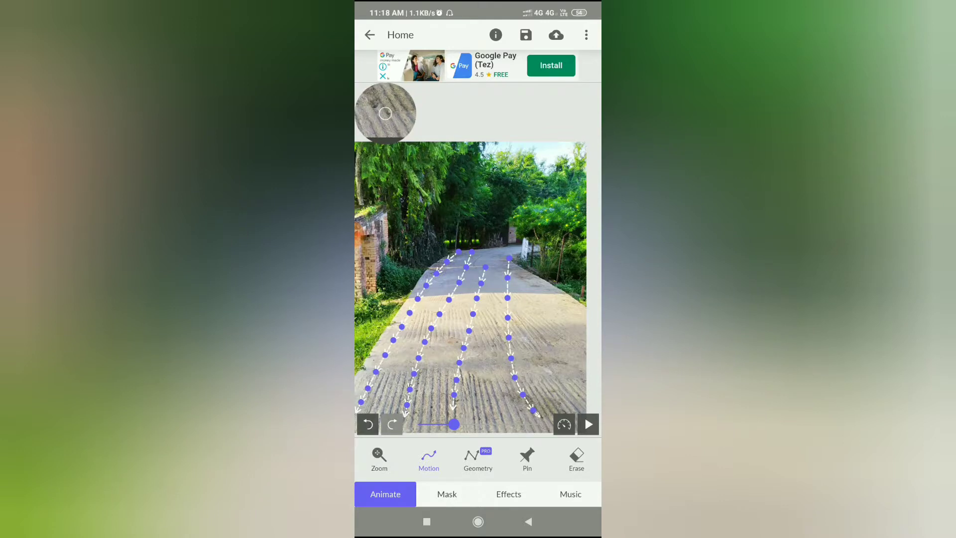
left_click_drag(535, 270, 583, 363)
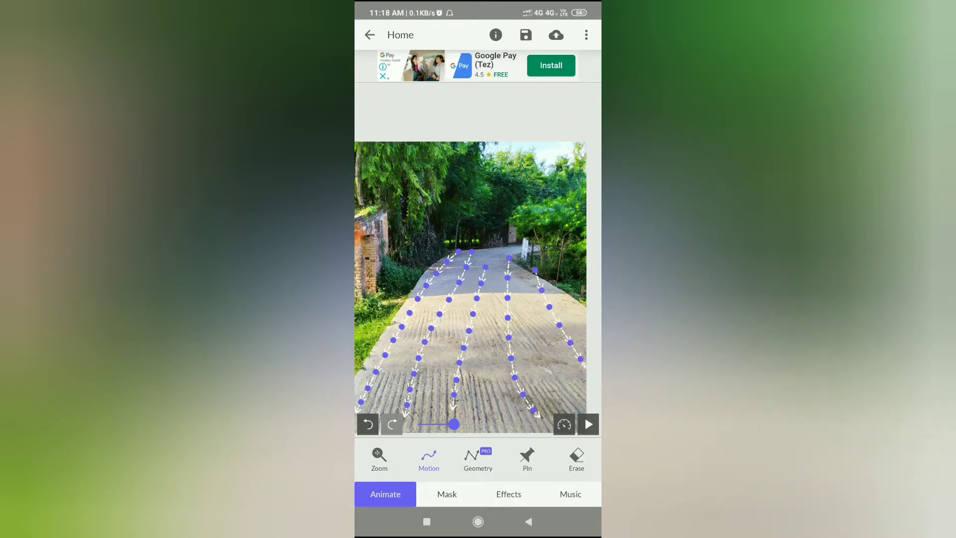
Preview the road animation, pause it, and switch to the Mask tab
left_click(588, 424)
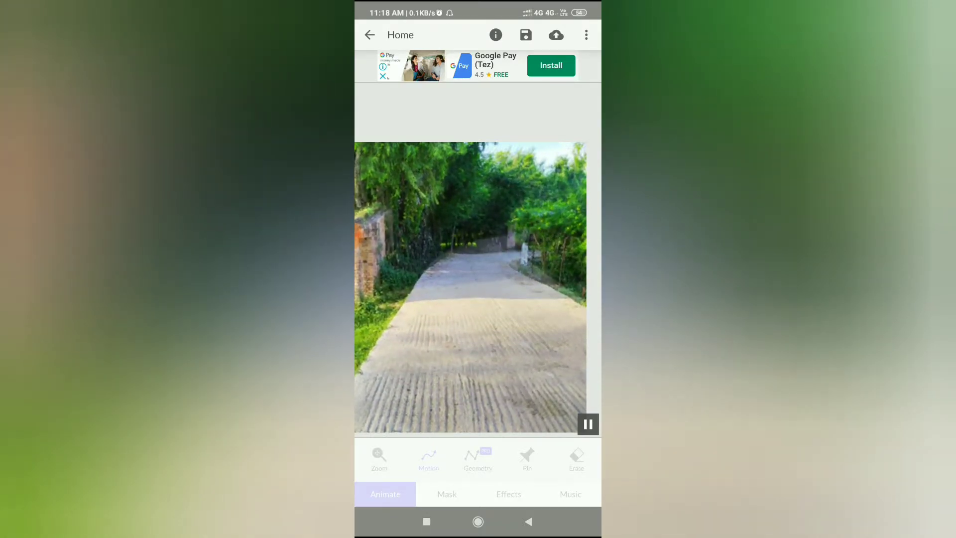
left_click(588, 424)
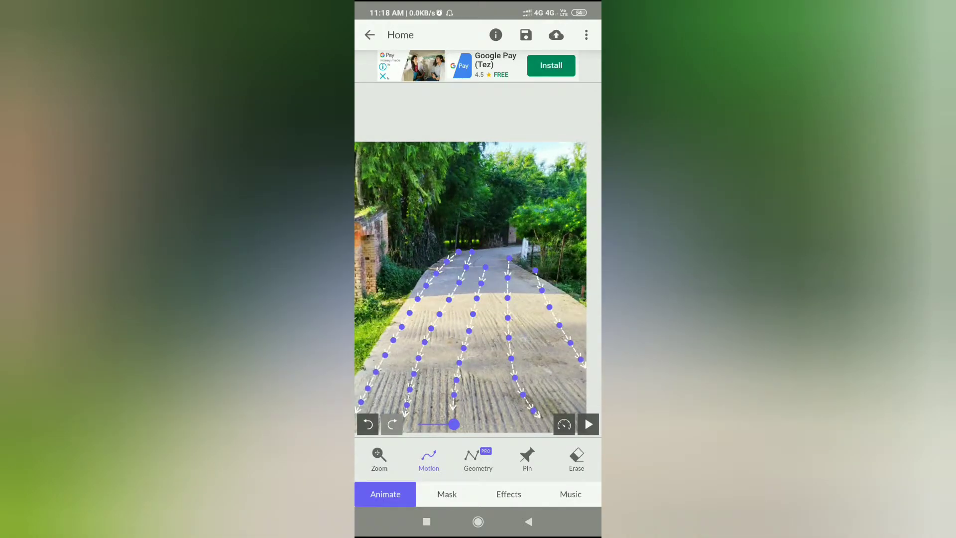
left_click(447, 494)
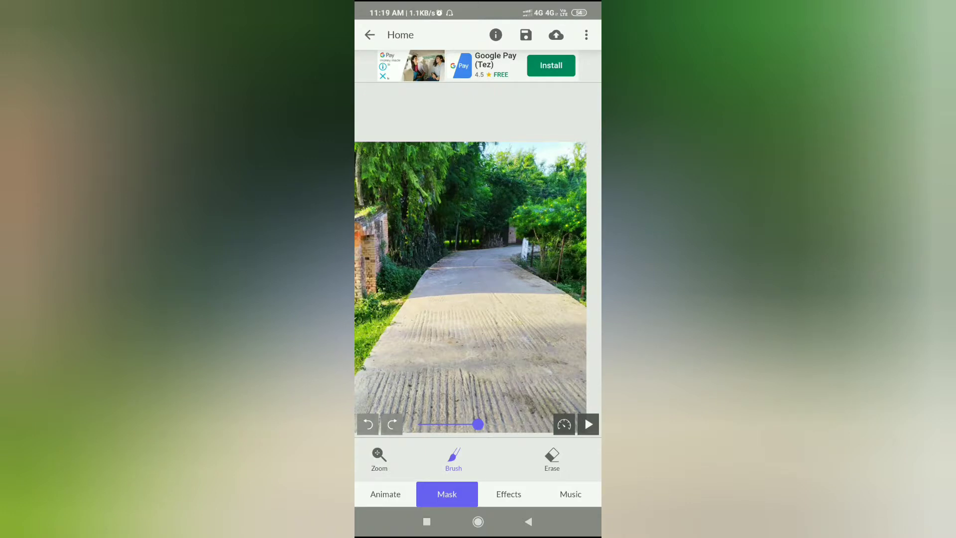
Brush a mask over the trees, grass edge and bushes on both sides
mouse_move(518, 169)
left_mouse_down()
mouse_move(429, 202)
mouse_move(381, 274)
mouse_move(513, 171)
mouse_move(449, 229)
mouse_move(518, 204)
mouse_move(410, 207)
mouse_move(518, 149)
mouse_move(368, 164)
mouse_move(366, 152)
mouse_move(363, 249)
mouse_move(379, 299)
mouse_move(369, 329)
mouse_move(398, 284)
left_mouse_up()
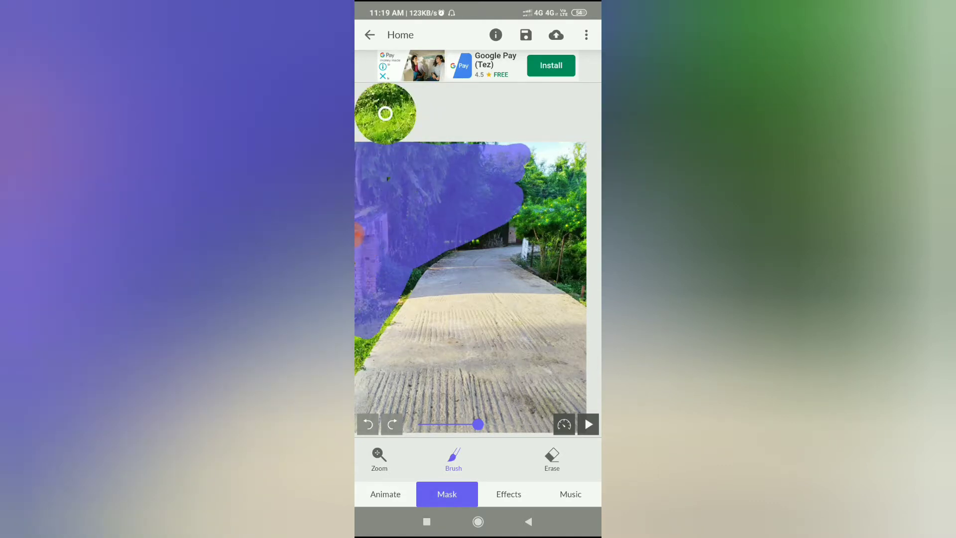
mouse_move(369, 344)
left_mouse_down()
mouse_move(361, 378)
mouse_move(424, 269)
left_mouse_up()
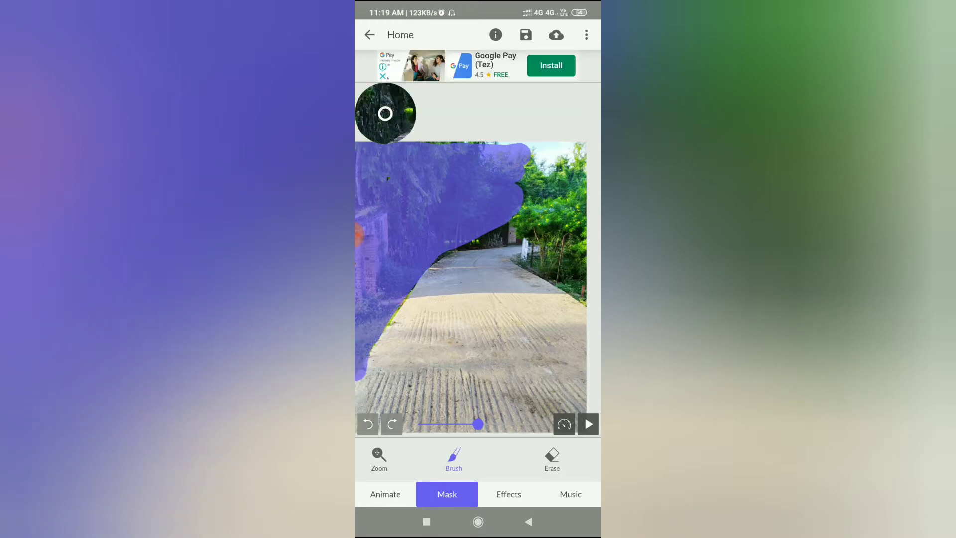
left_click_drag(396, 314, 421, 274)
mouse_move(518, 189)
left_mouse_down()
mouse_move(577, 149)
mouse_move(498, 144)
left_mouse_up()
left_click_drag(578, 164, 575, 259)
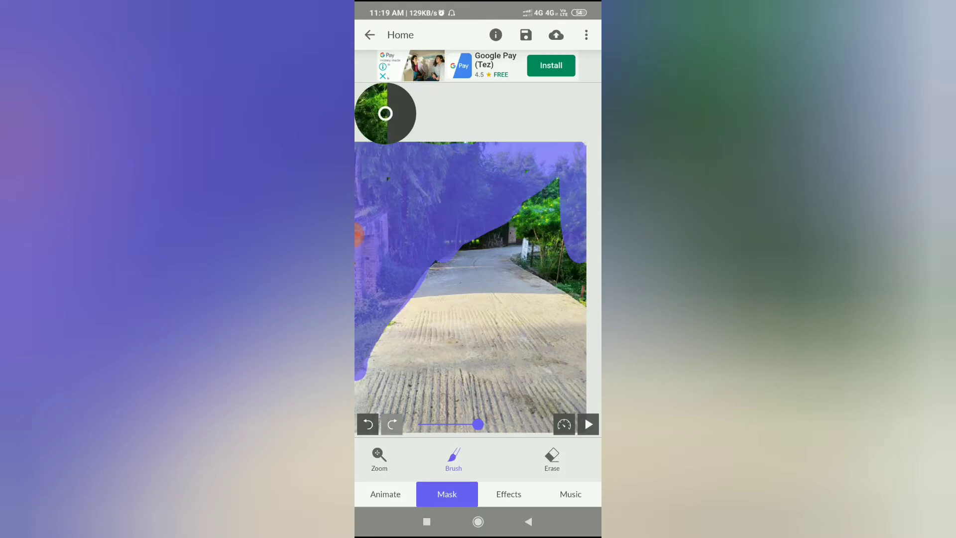
left_click_drag(573, 224, 578, 284)
mouse_move(548, 194)
left_mouse_down()
mouse_move(553, 269)
mouse_move(535, 254)
mouse_move(533, 269)
mouse_move(583, 307)
left_mouse_up()
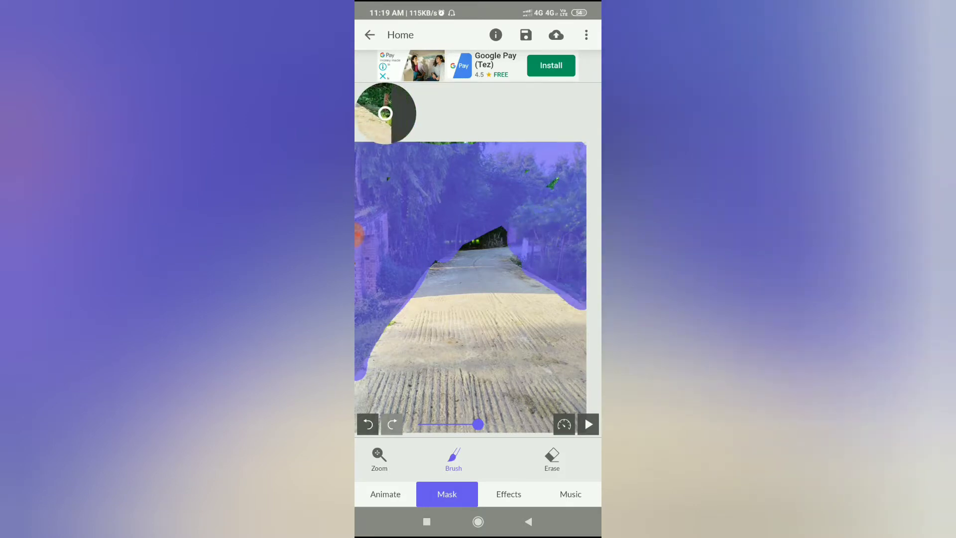
Mask the gap at the road's end and its left edge, then preview the animation
left_click_drag(461, 247, 503, 234)
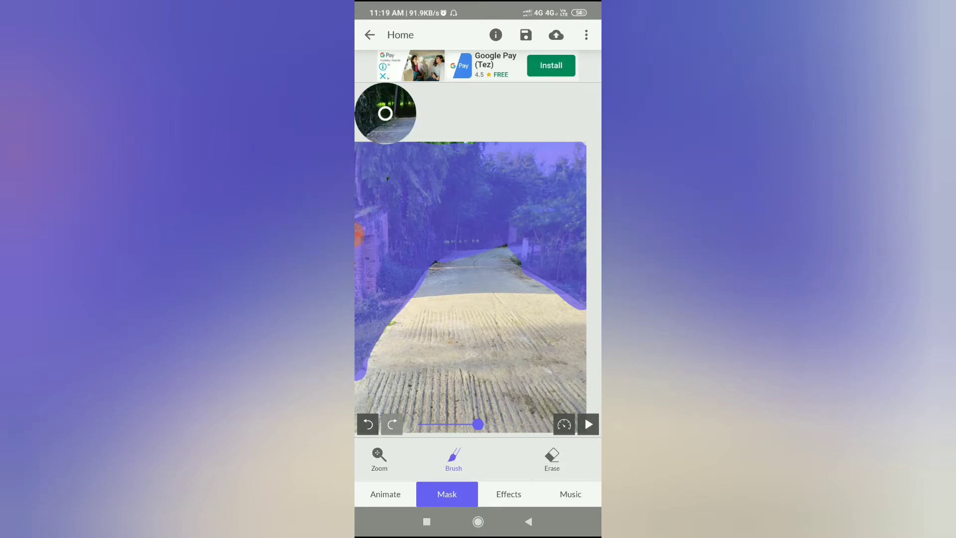
left_click_drag(463, 259, 428, 273)
left_click_drag(384, 333, 371, 356)
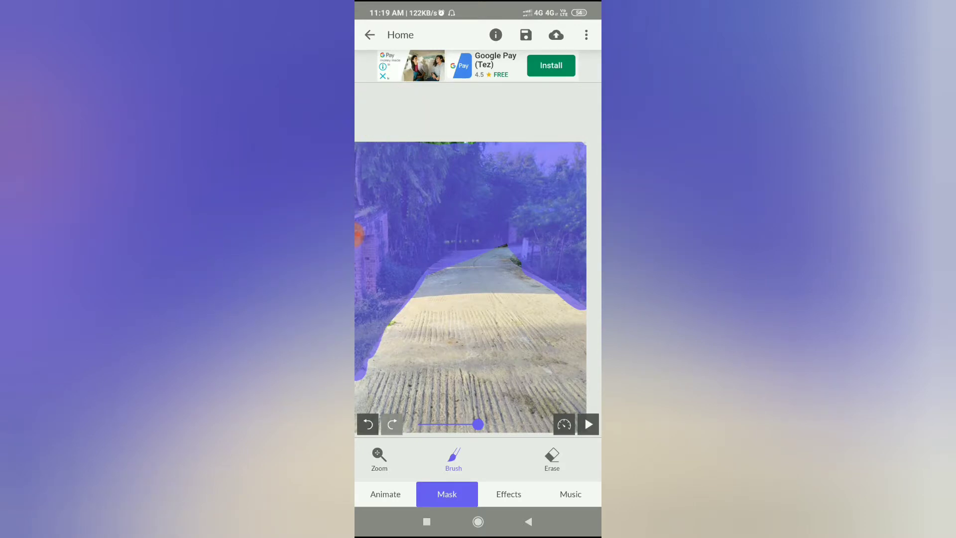
left_click(588, 424)
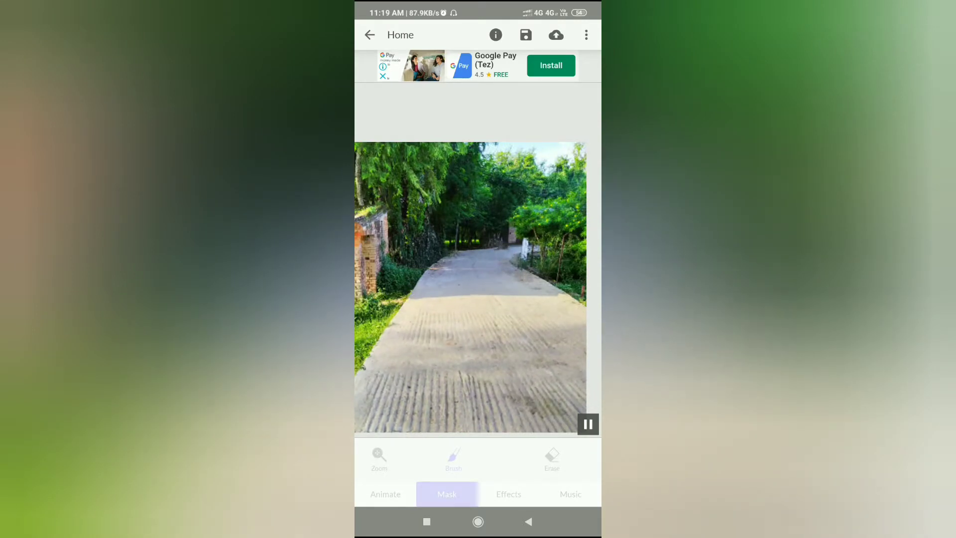
left_click(588, 424)
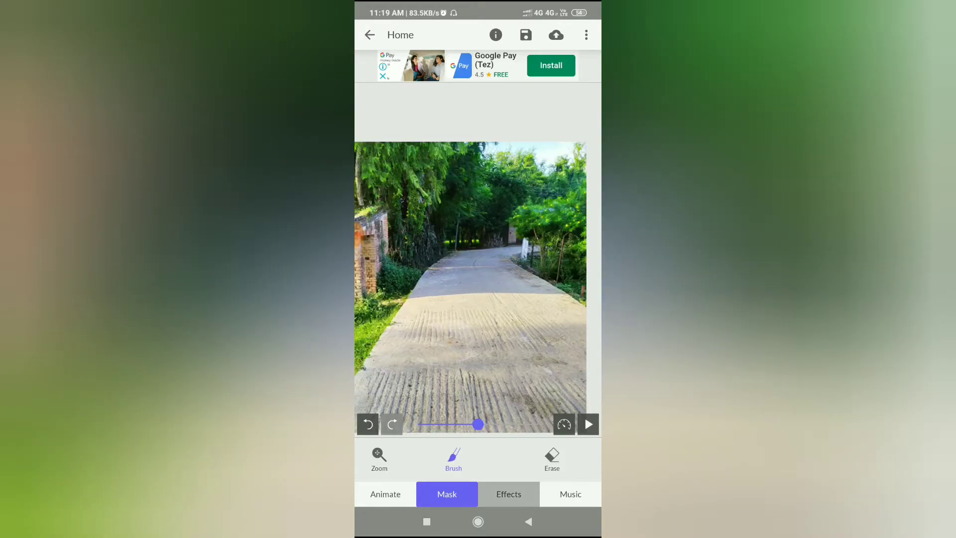
Open Camera FX under Effects and preview Shift 1 through Shift 4
left_click(508, 493)
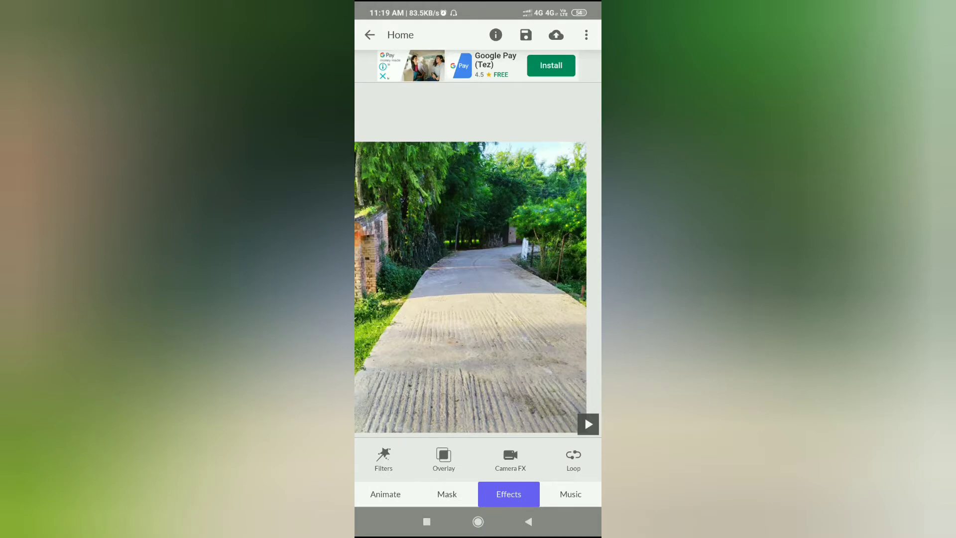
left_click(510, 458)
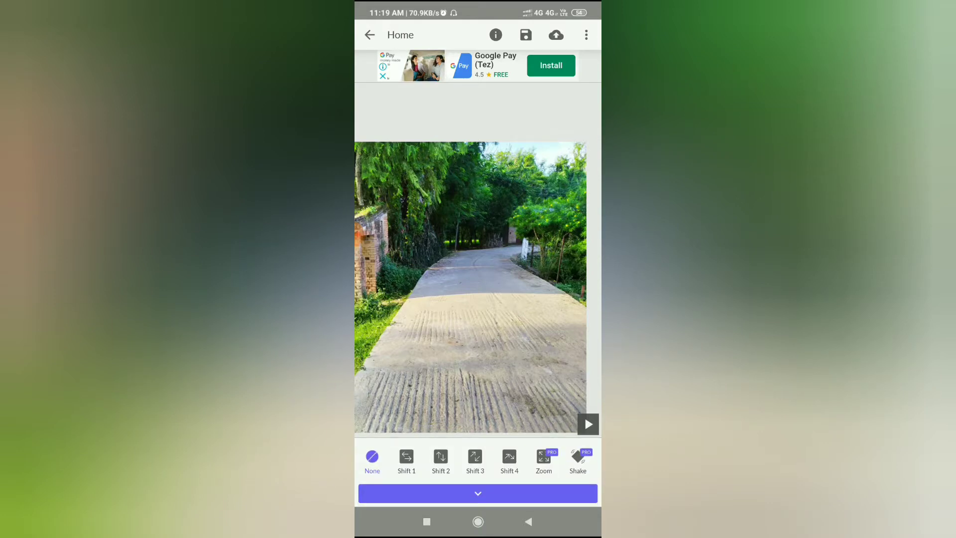
left_click(407, 457)
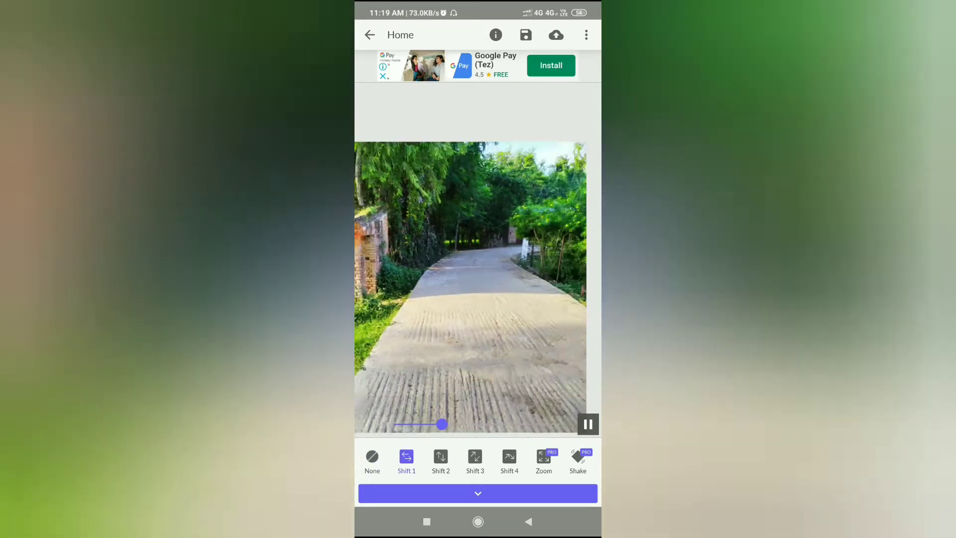
left_click(441, 458)
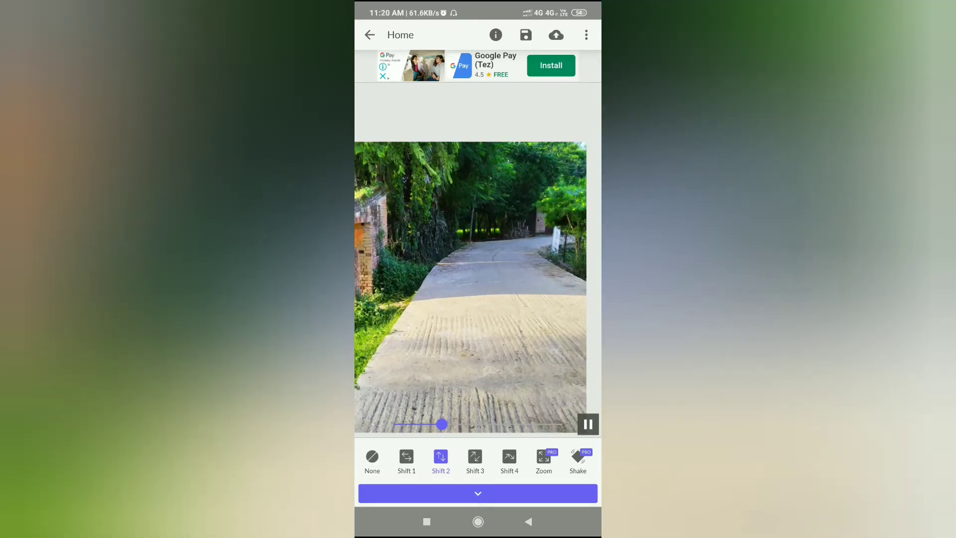
left_click(475, 457)
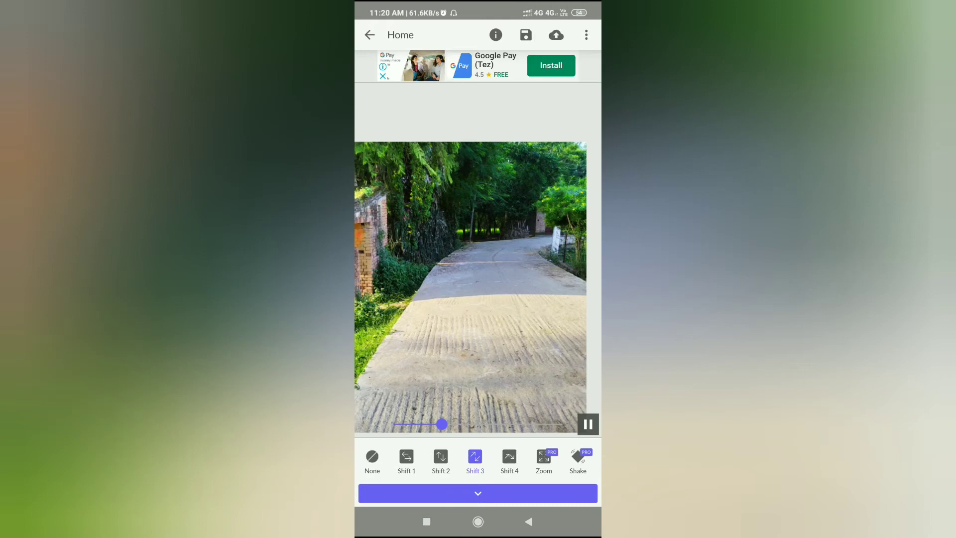
left_click(509, 458)
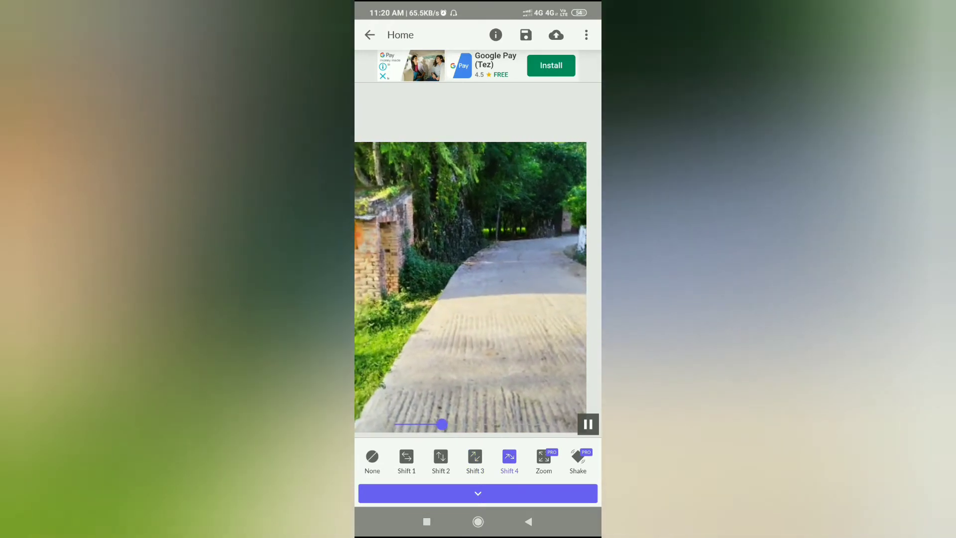
Preview the Rotate, Blur and Droplet camera effects, then set the effect to None
left_click_drag(548, 458, 448, 458)
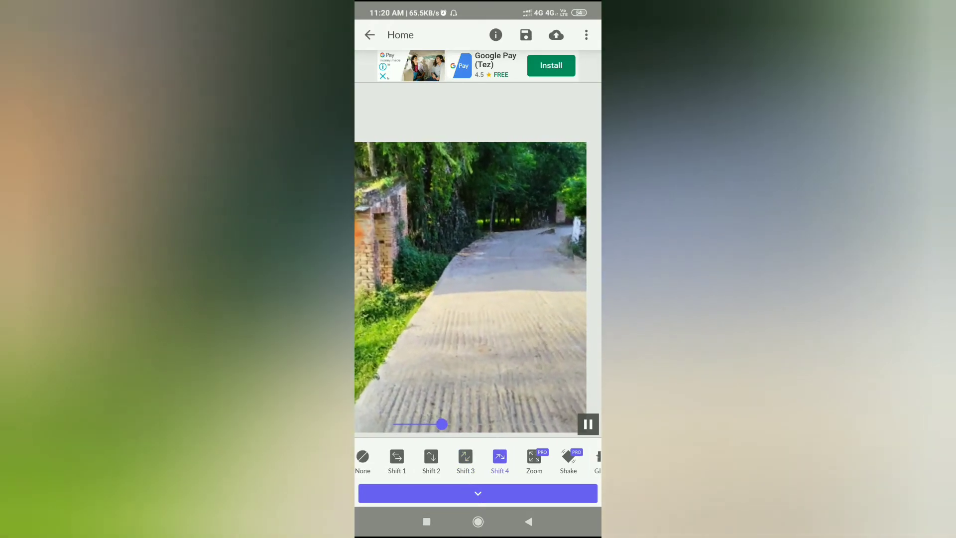
left_click_drag(548, 459, 454, 458)
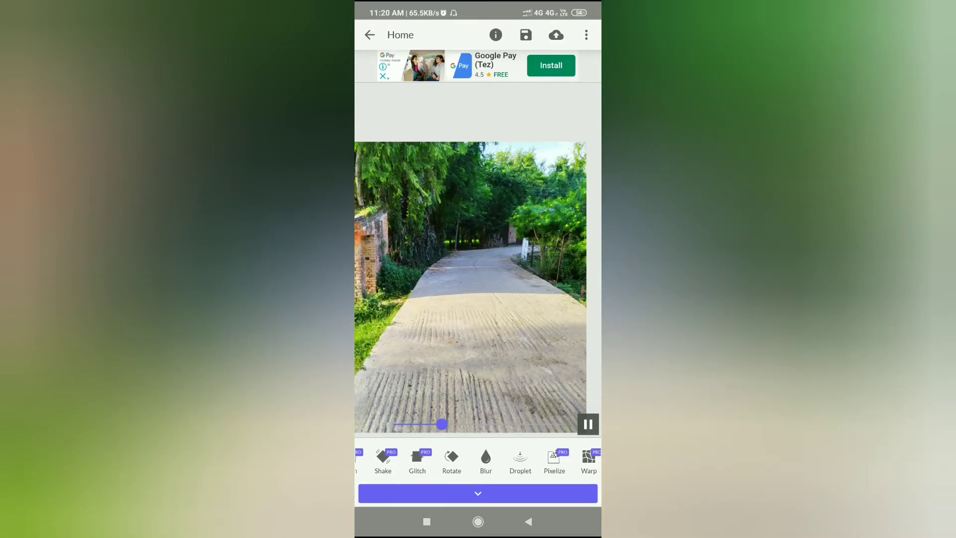
left_click(451, 461)
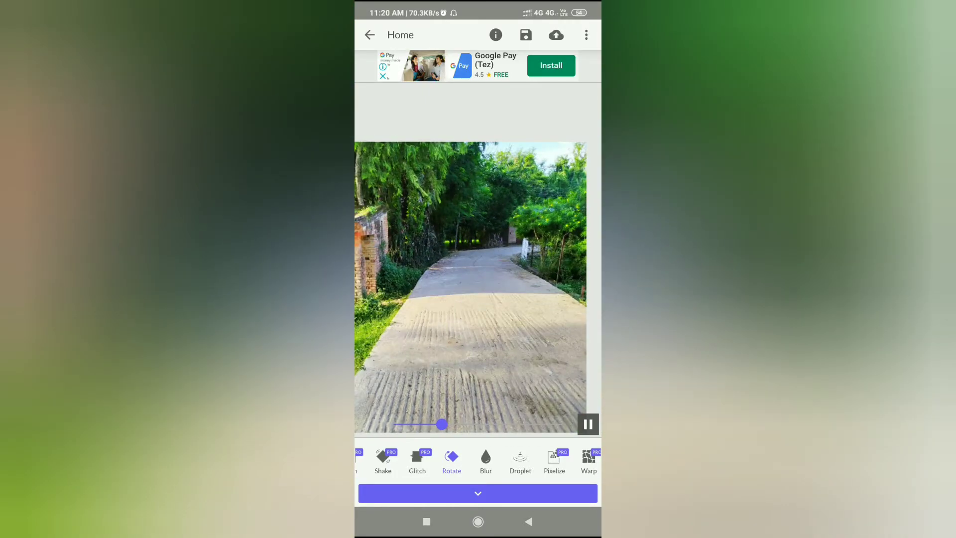
left_click(486, 461)
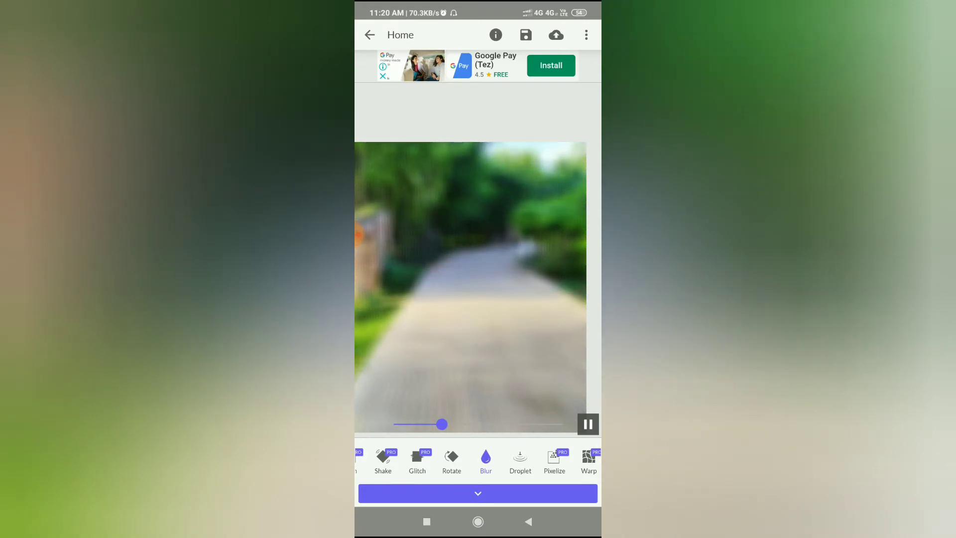
left_click(520, 460)
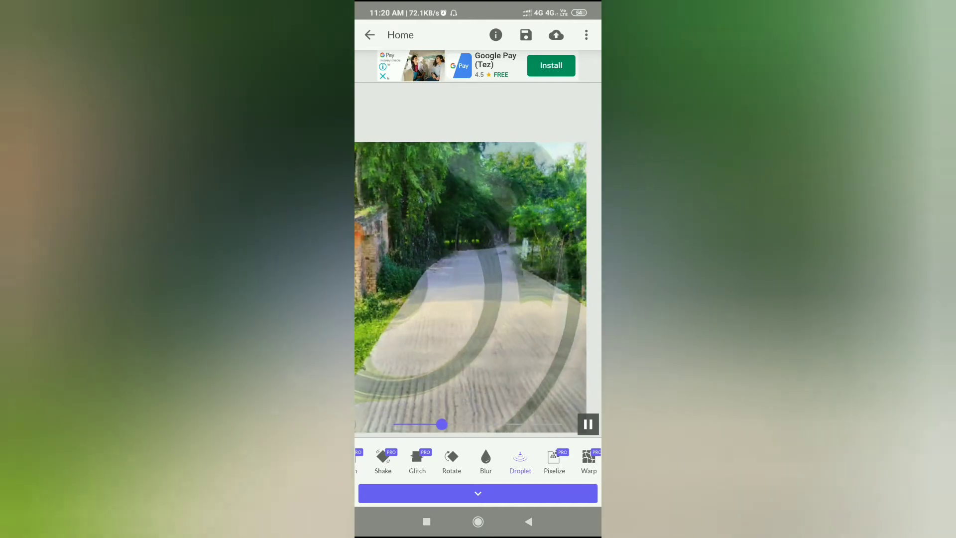
left_click_drag(399, 460, 593, 460)
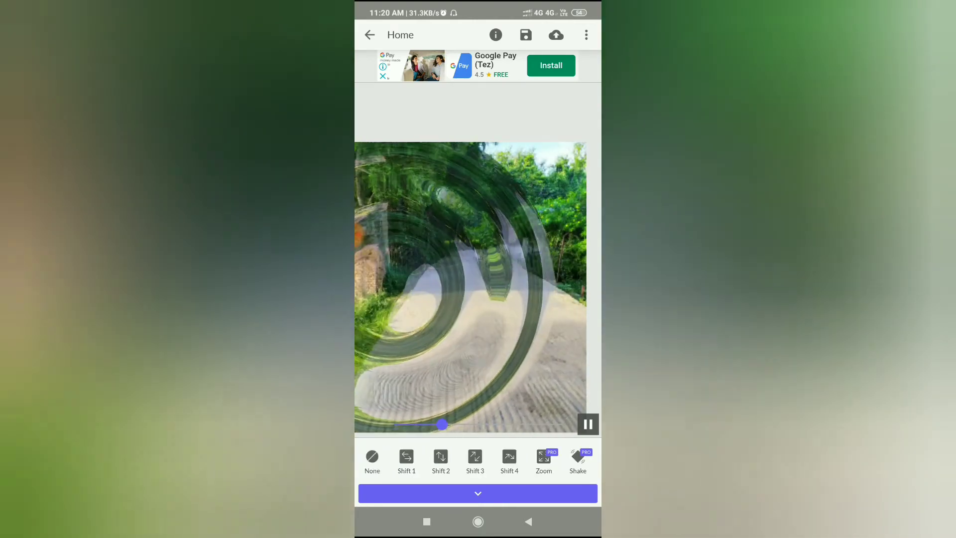
left_click(372, 456)
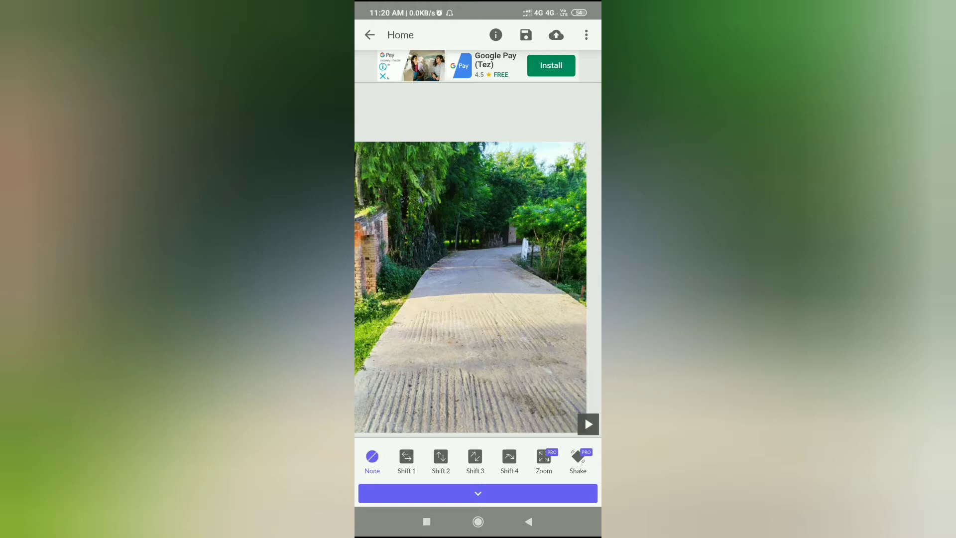
Close Camera FX and pick a song file from phone storage as the music track
left_click(478, 493)
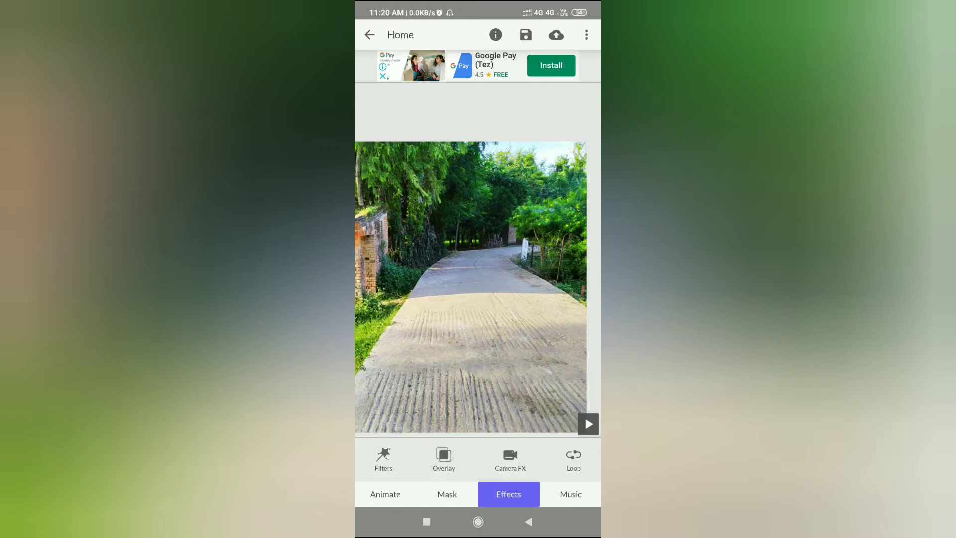
left_click(570, 494)
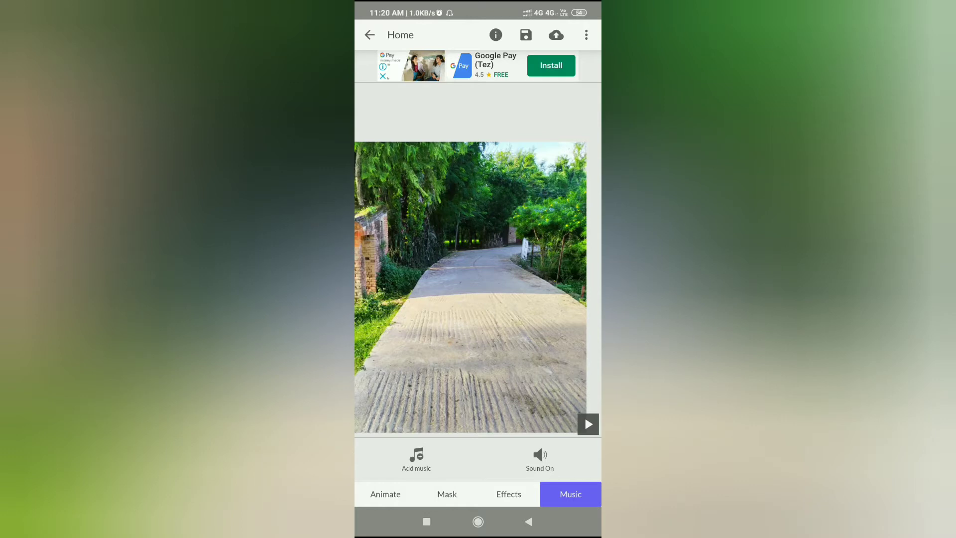
left_click(416, 460)
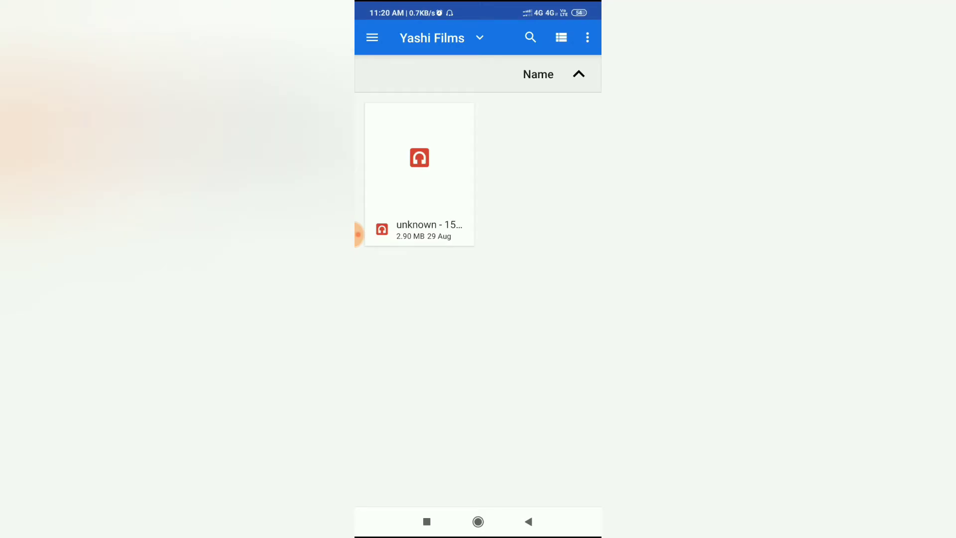
left_click(419, 174)
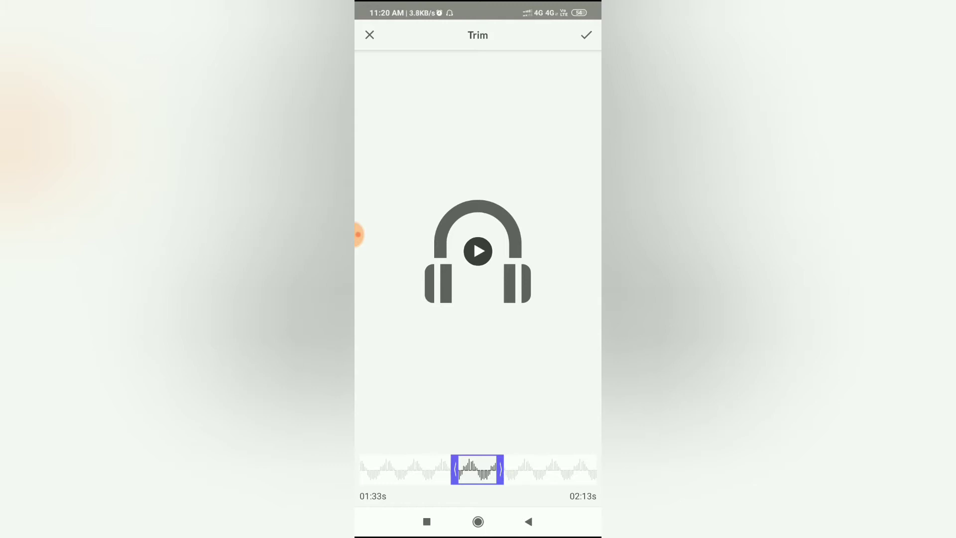
Confirm the trimmed music clip and play the animation preview with the soundtrack
left_click(586, 35)
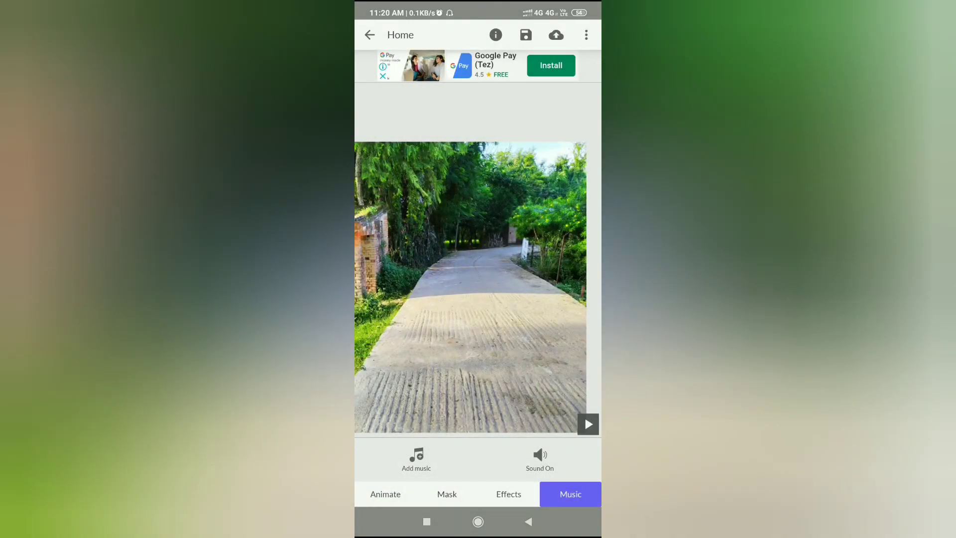
left_click(588, 423)
Use the top-bar back arrow to trigger the Save Draft/OK/Cancel warning
left_click(369, 34)
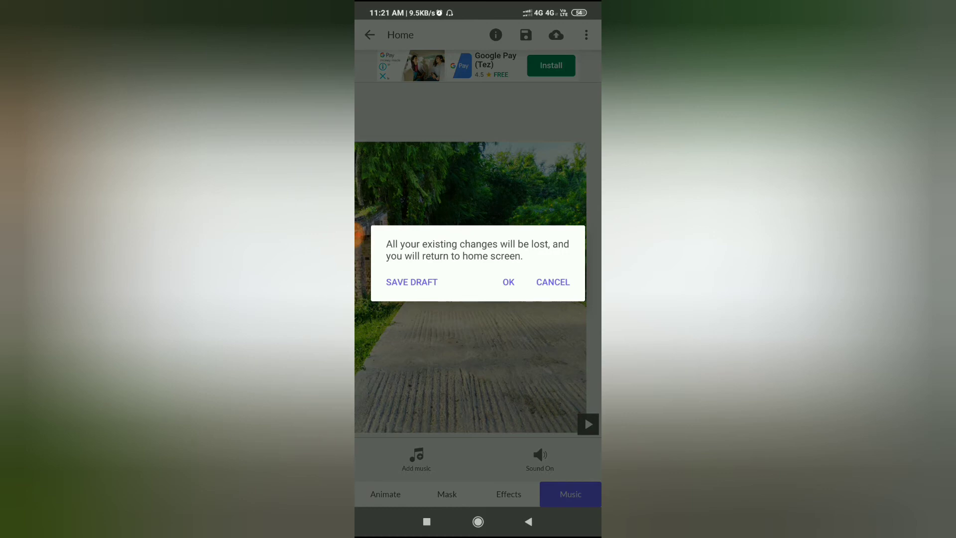